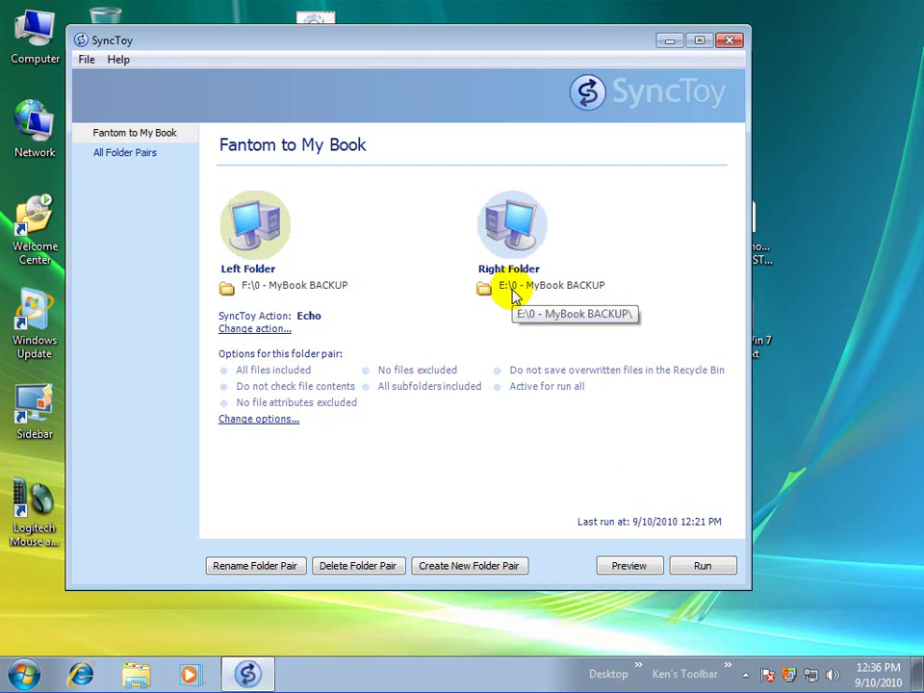
Review the explanations of the Echo, Synchronize and Contribute actions for the Fantom to My Book pair without saving a change
{"action": "left_click", "coordinate": [243, 329]}
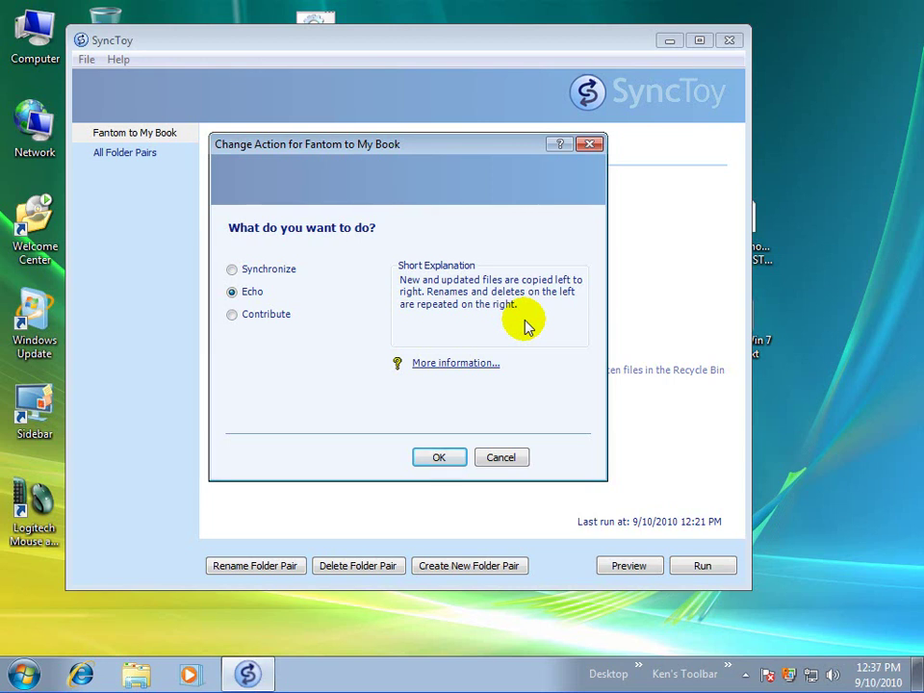
{"action": "left_click", "coordinate": [517, 459]}
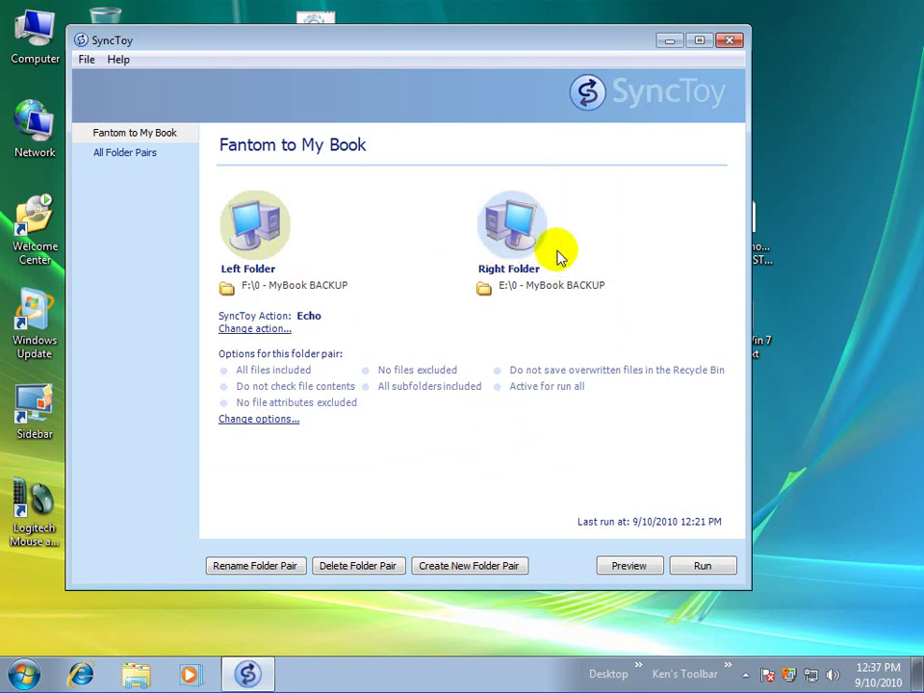
{"action": "left_click", "coordinate": [252, 330]}
{"action": "left_click", "coordinate": [258, 271]}
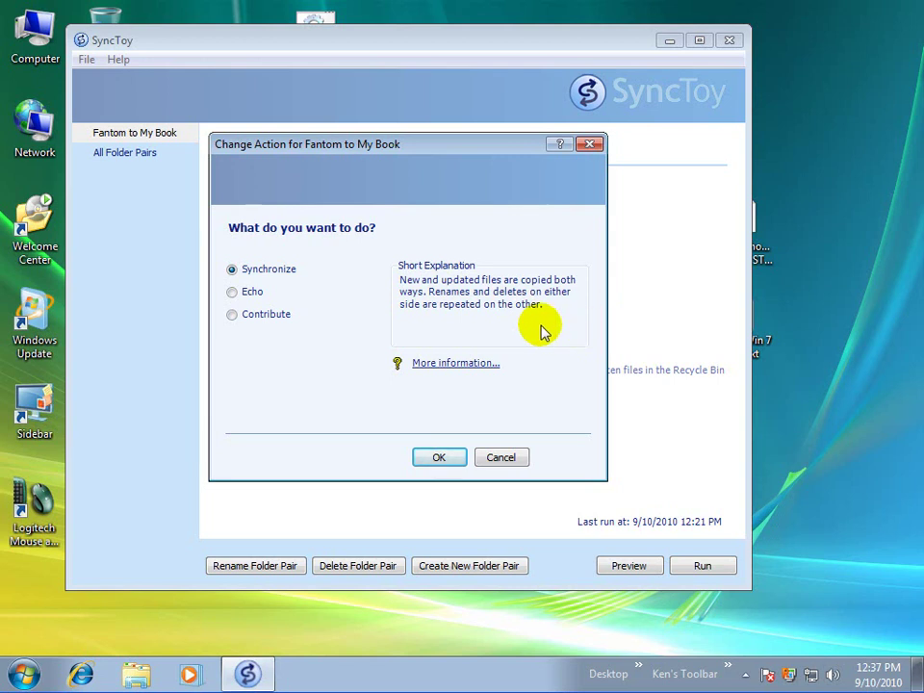
{"action": "left_click", "coordinate": [261, 315]}
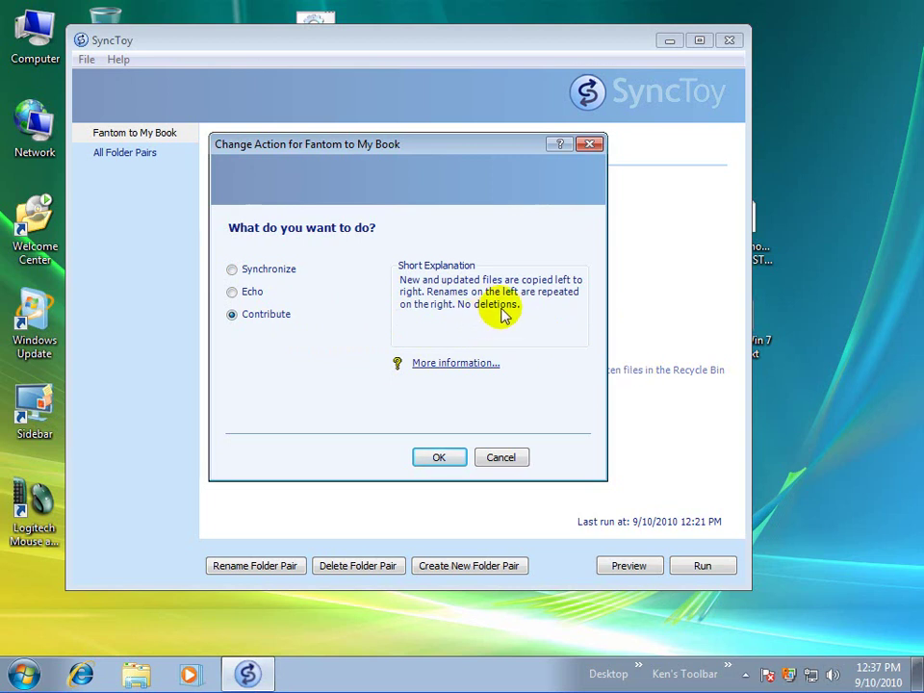
{"action": "left_click", "coordinate": [232, 291]}
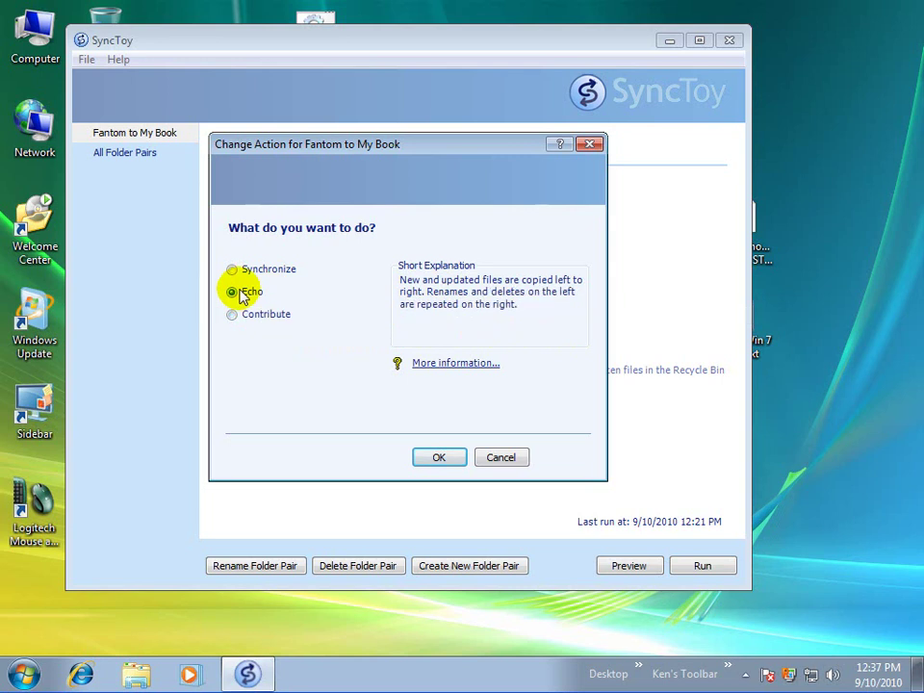
{"action": "left_click", "coordinate": [502, 458]}
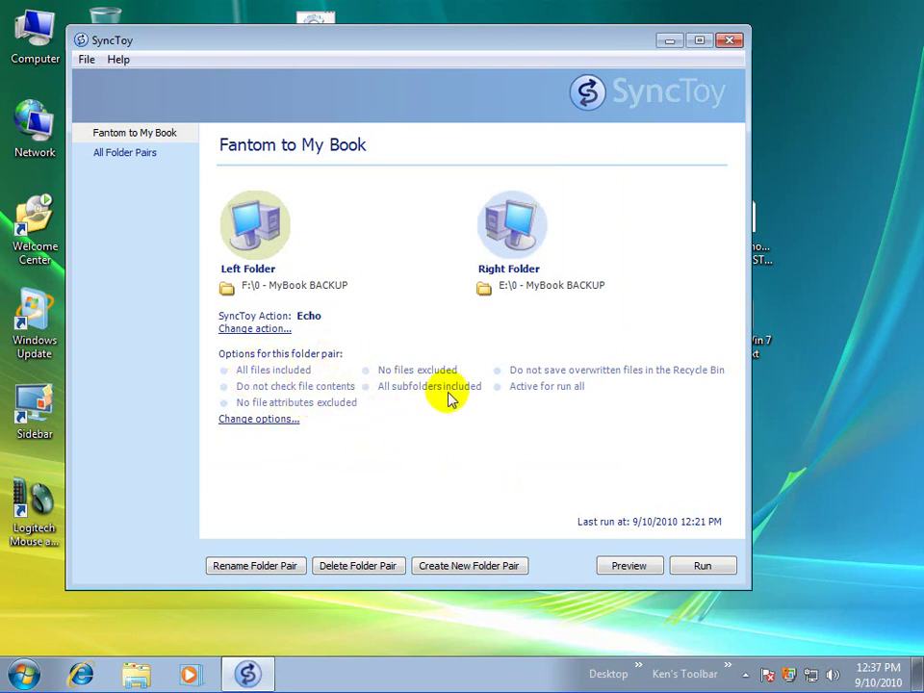
Inspect the inclusion, exclusion and other options of the Fantom to My Book pair without saving changes
{"action": "left_click", "coordinate": [262, 419]}
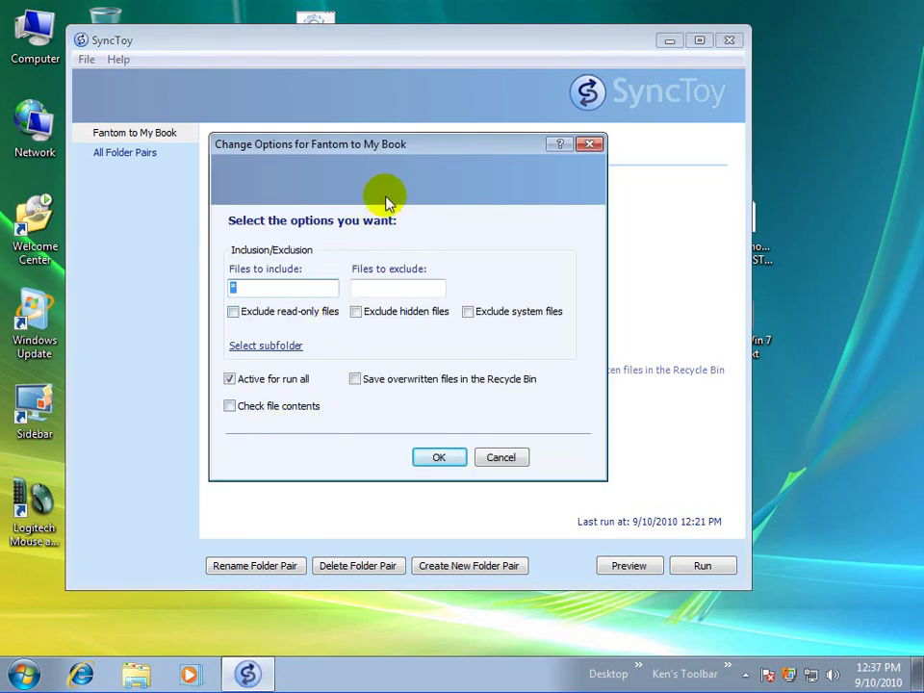
{"action": "left_click_drag", "start_coordinate": [405, 142], "coordinate": [603, 251]}
{"action": "left_click", "coordinate": [472, 396]}
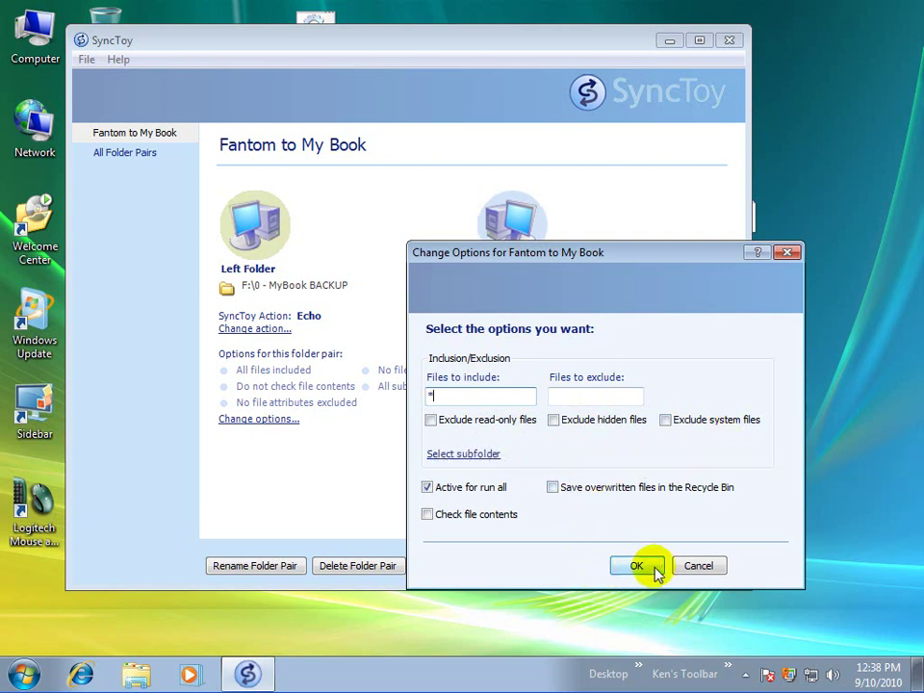
{"action": "left_click", "coordinate": [700, 566]}
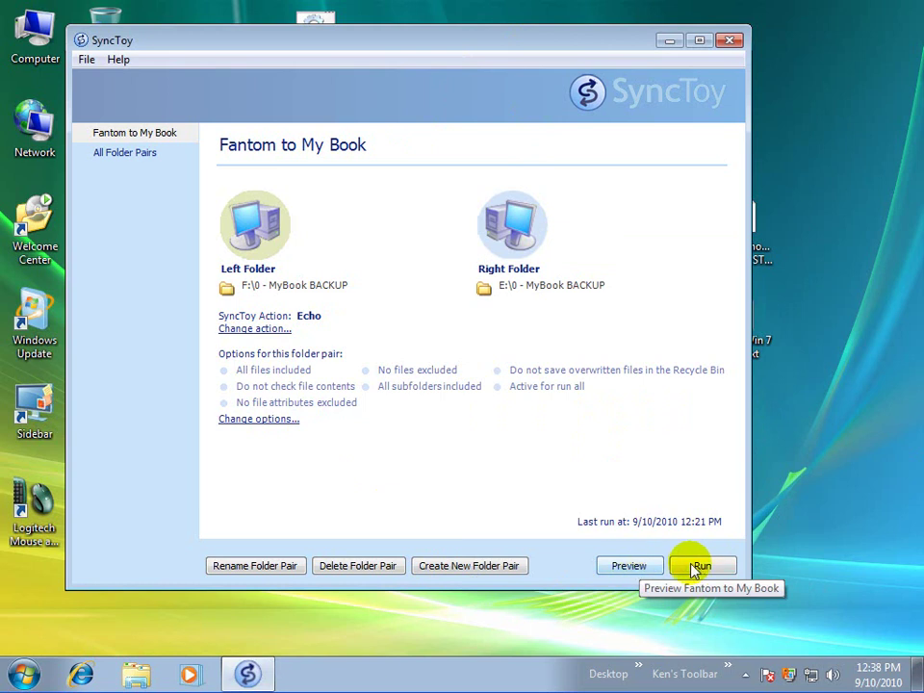
Preview the changes for the Fantom to My Book pair, stop the scan early, and try to run the pair
{"action": "left_click", "coordinate": [628, 566]}
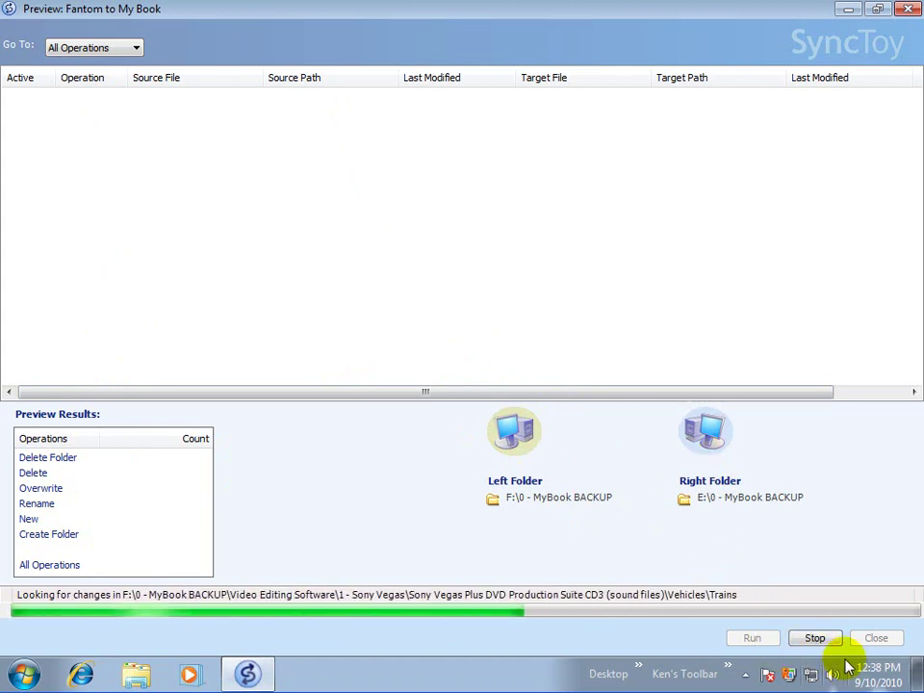
{"action": "left_click", "coordinate": [811, 638]}
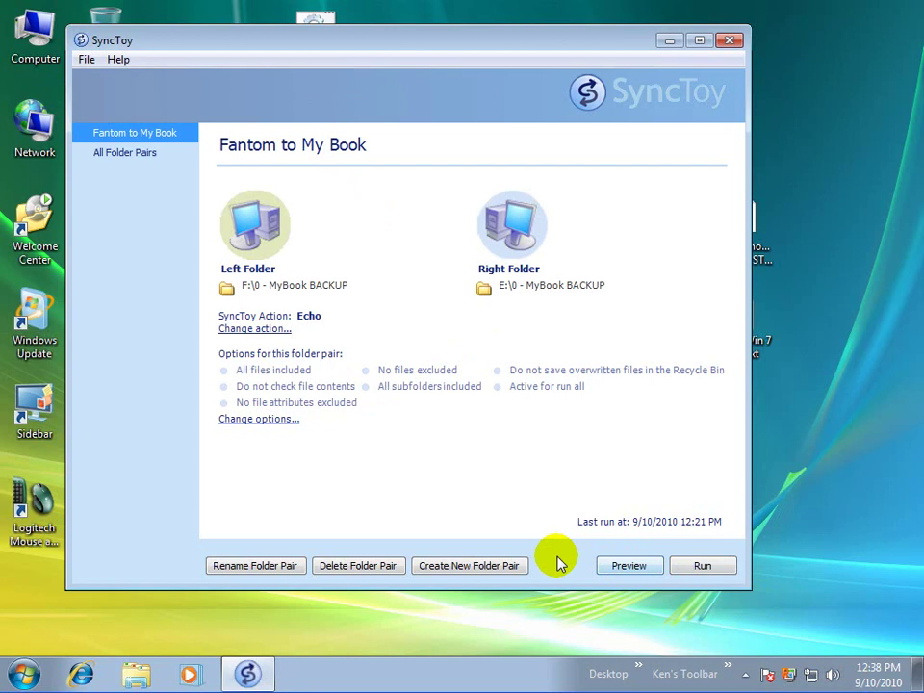
{"action": "left_click", "coordinate": [703, 568]}
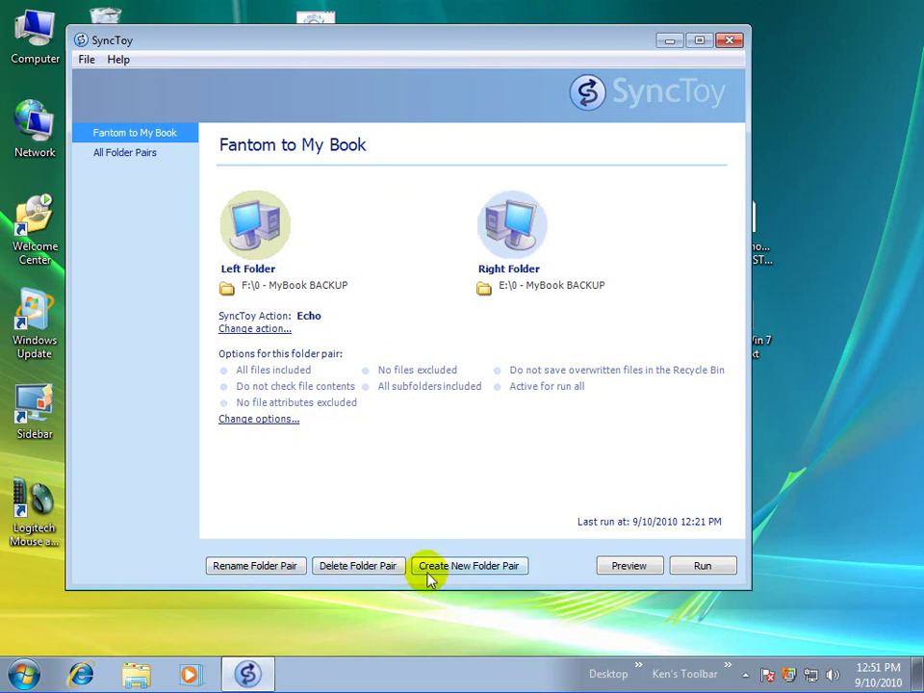
Start a new folder pair with the 1 - Cool Utilities folder in E:\0 - MyBook BACKUP as the left folder
{"action": "left_click", "coordinate": [481, 568]}
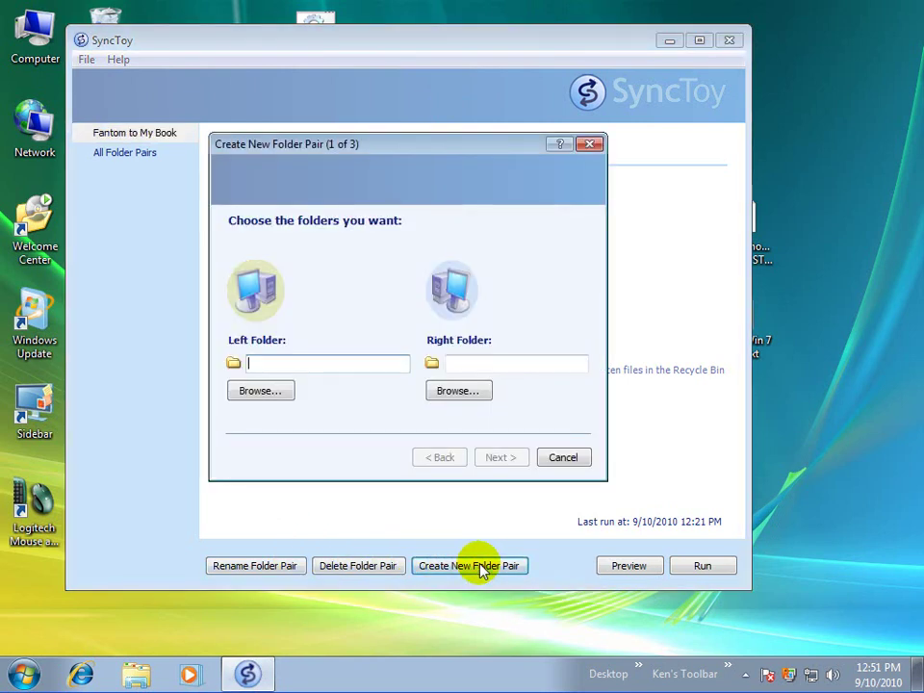
{"action": "left_click", "coordinate": [271, 391]}
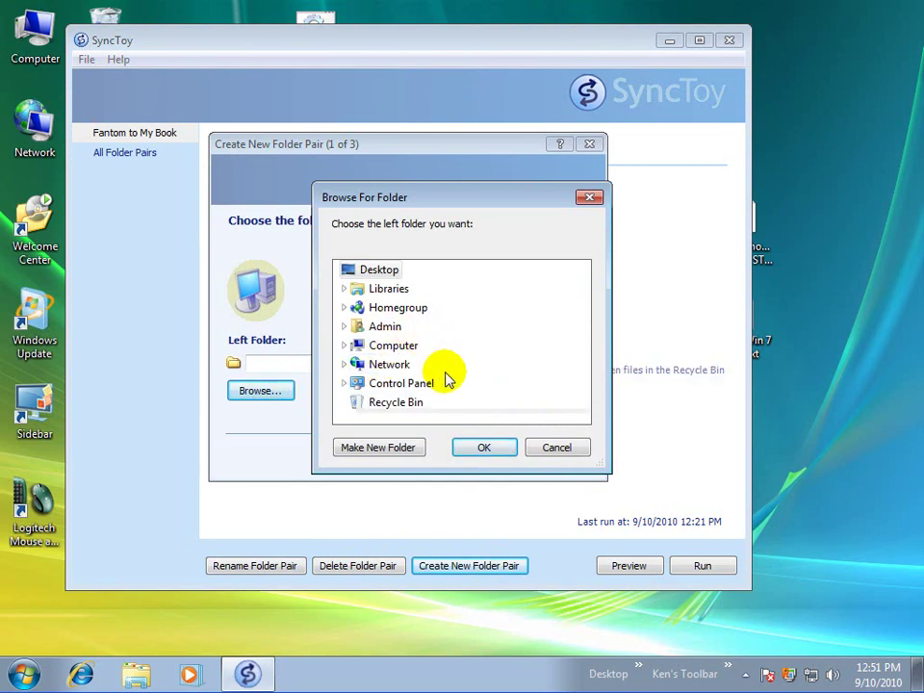
{"action": "left_click", "coordinate": [346, 347]}
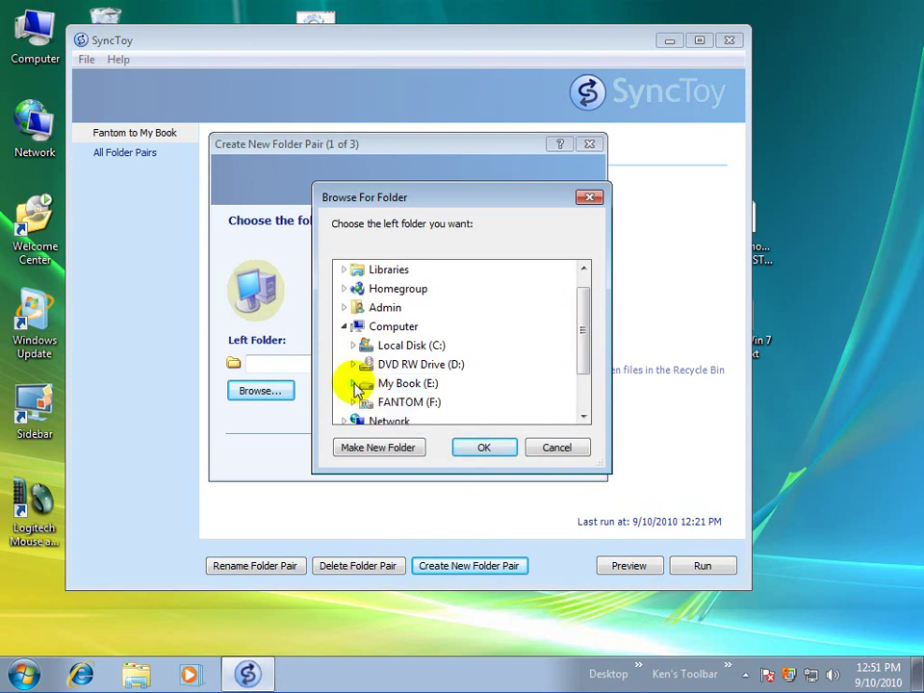
{"action": "left_click", "coordinate": [354, 385]}
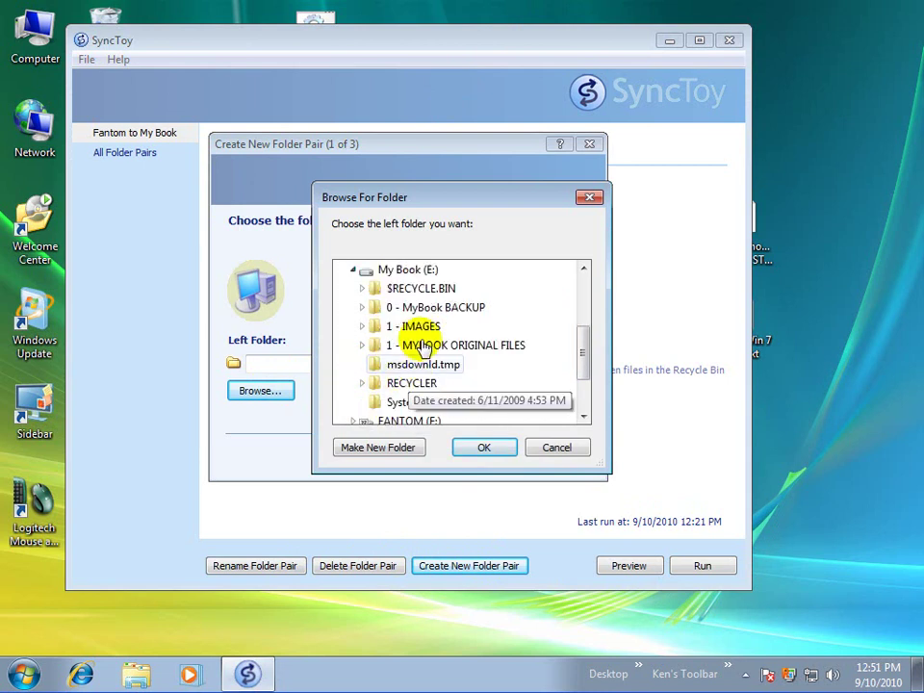
{"action": "left_click", "coordinate": [361, 310]}
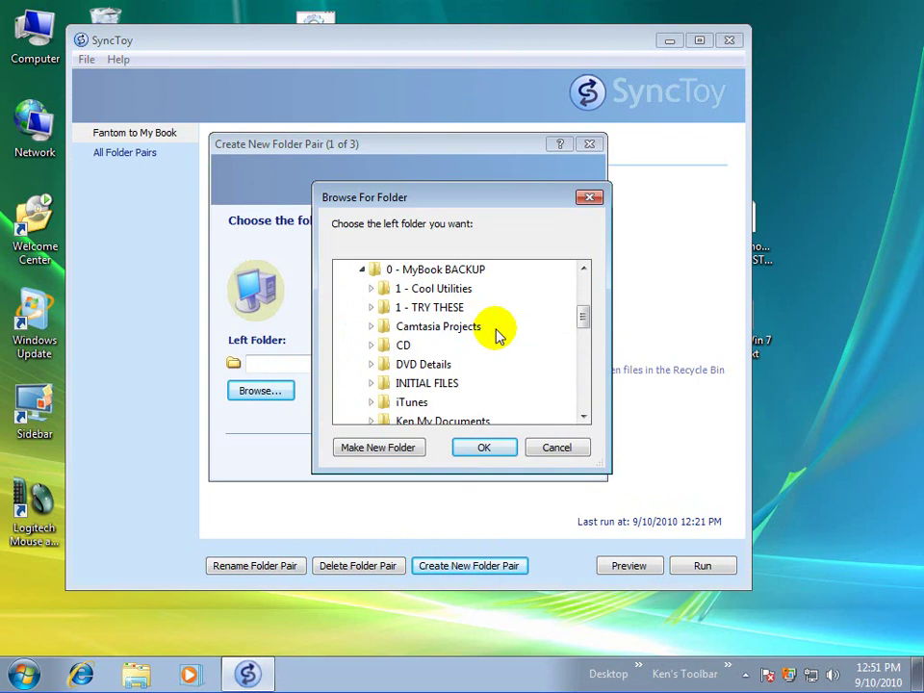
{"action": "left_click", "coordinate": [433, 293]}
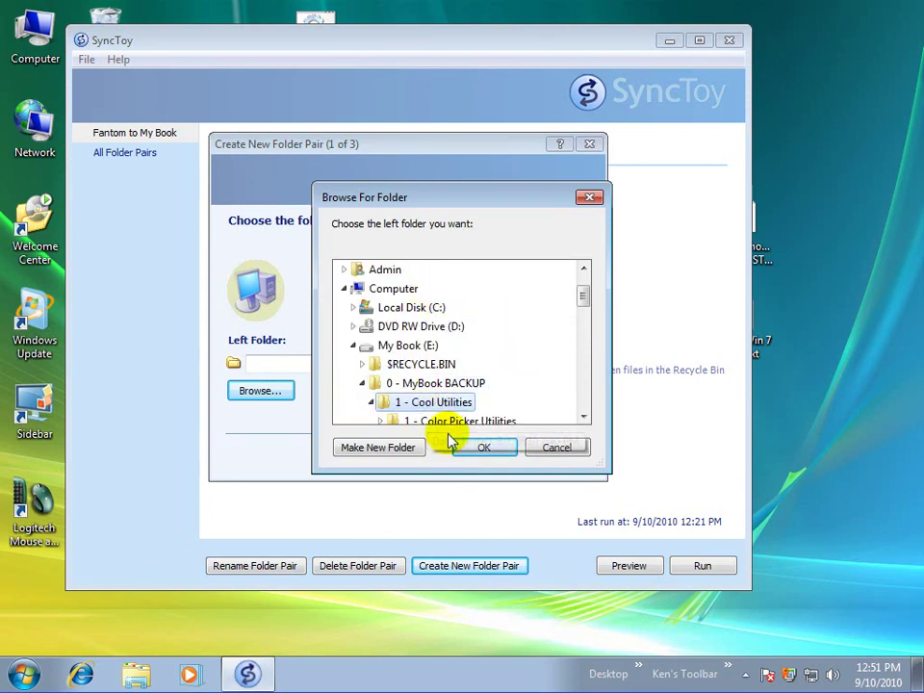
{"action": "left_click", "coordinate": [494, 451]}
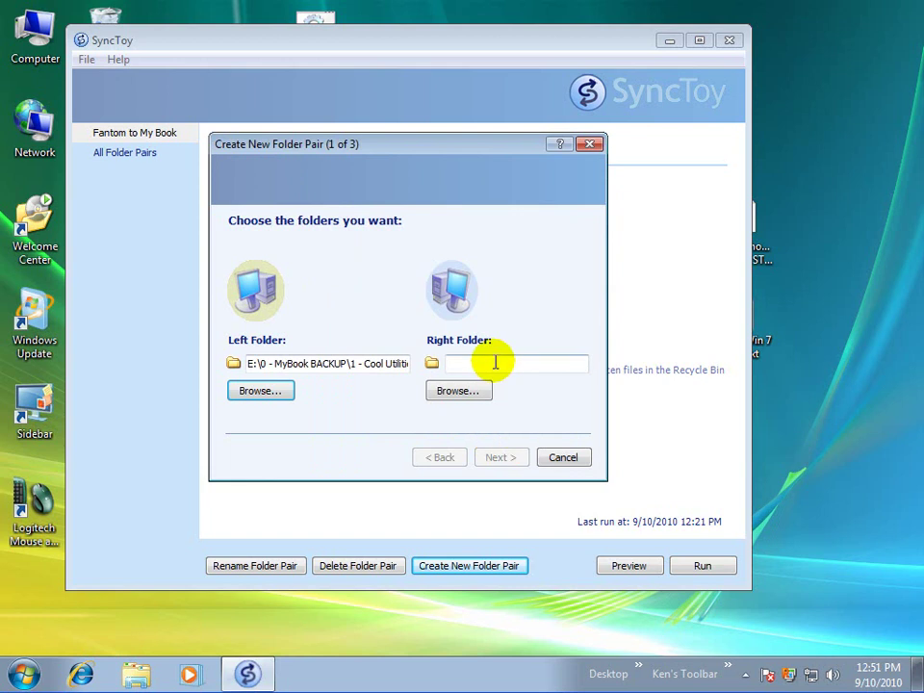
Create a Backup folder inside Temp on FANTOM (F:), use it as the right folder, and continue to the action choice
{"action": "left_click", "coordinate": [471, 393]}
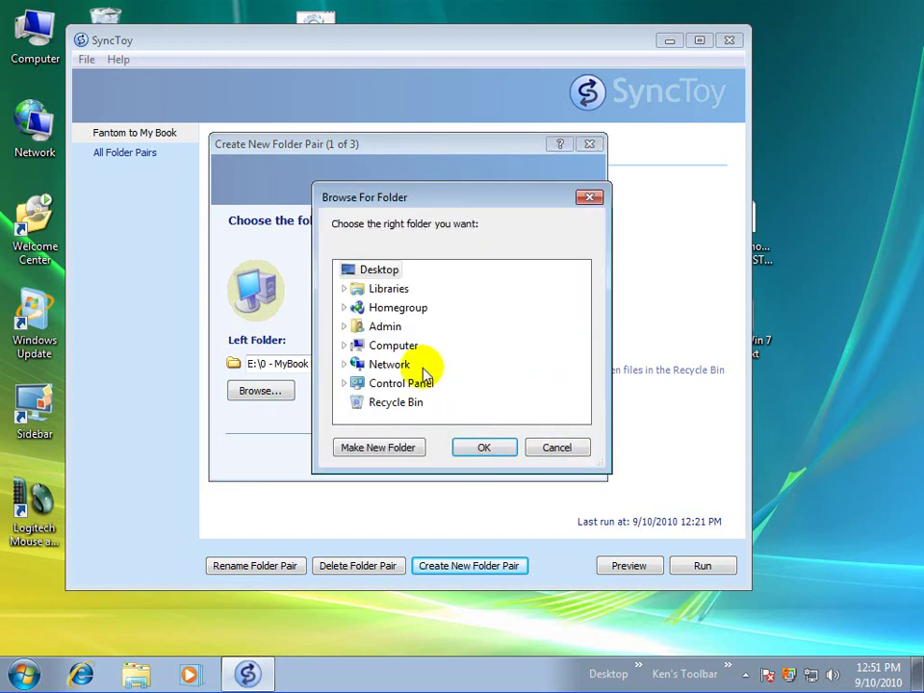
{"action": "left_click", "coordinate": [344, 345]}
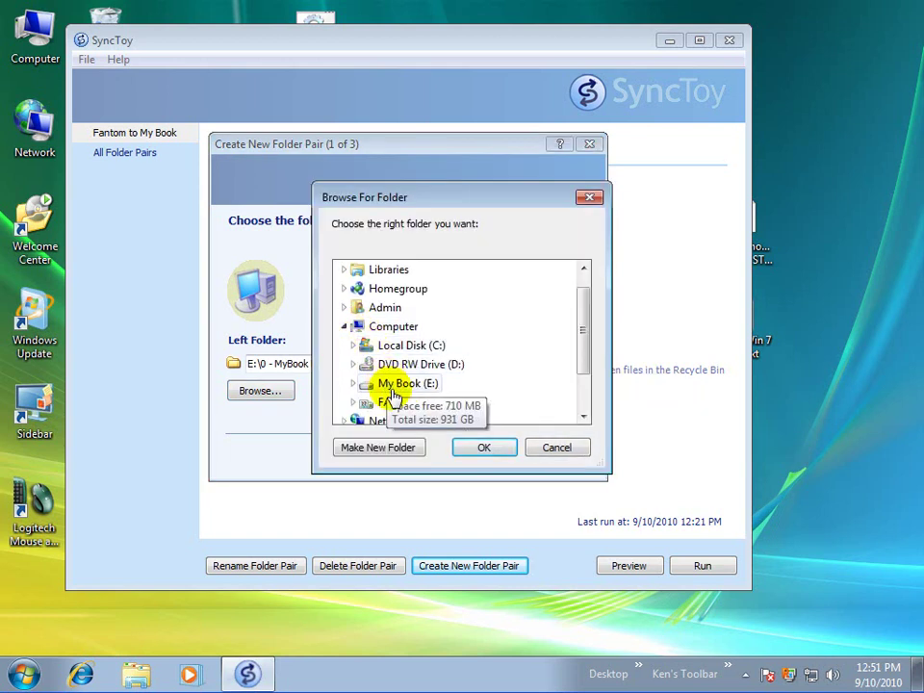
{"action": "left_click", "coordinate": [355, 403]}
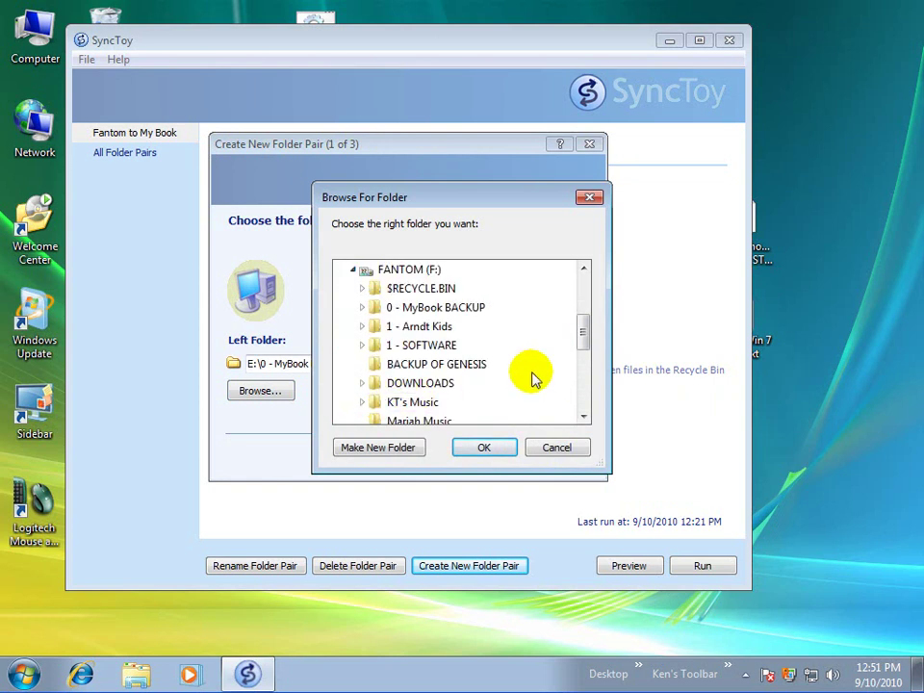
{"action": "left_click", "coordinate": [582, 417]}
{"action": "left_click", "coordinate": [582, 416]}
{"action": "left_click", "coordinate": [582, 417]}
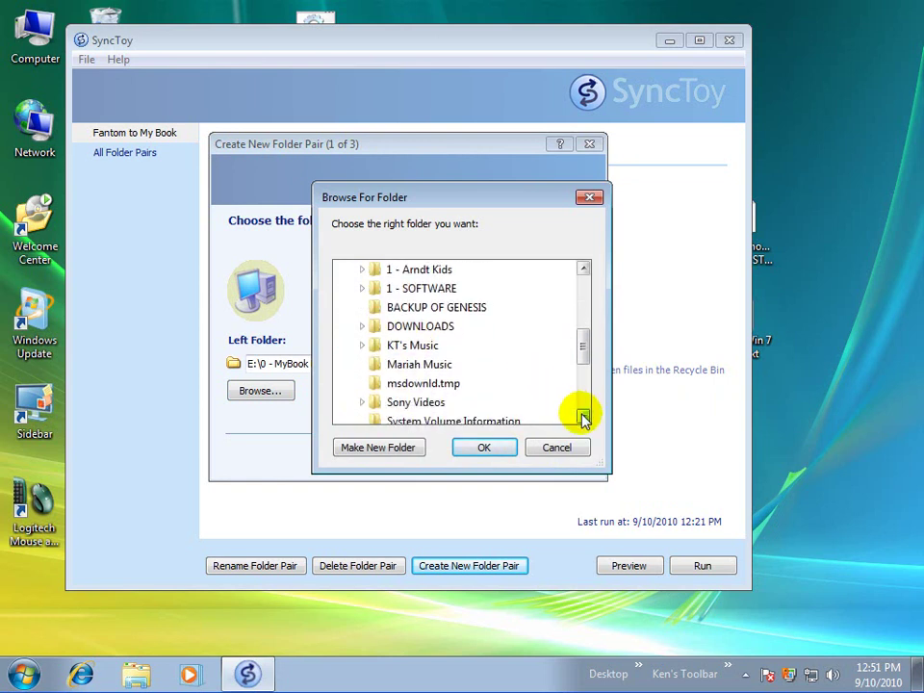
{"action": "left_click", "coordinate": [583, 417]}
{"action": "left_click", "coordinate": [582, 417]}
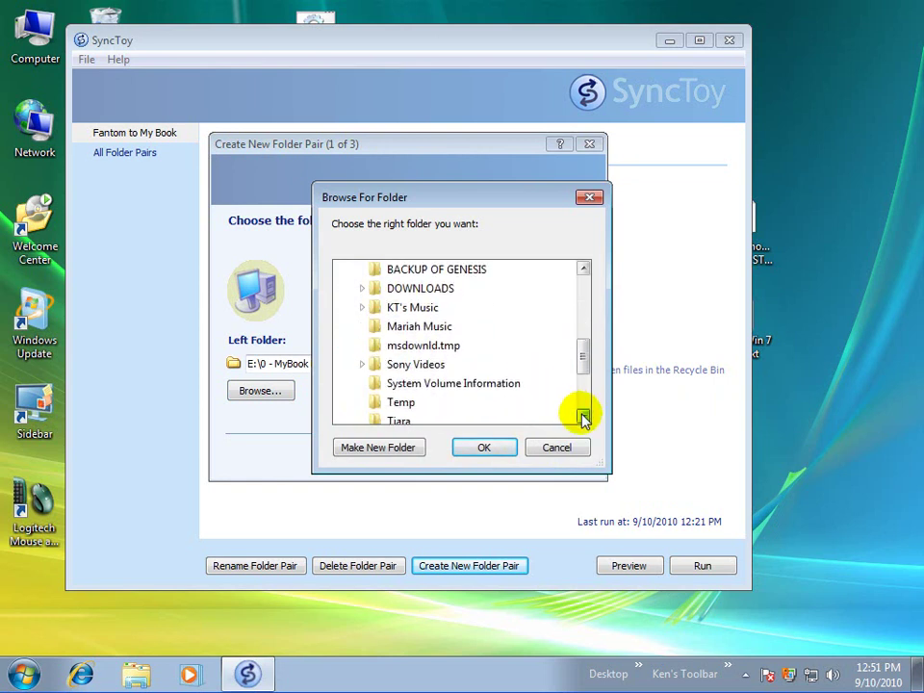
{"action": "left_click", "coordinate": [391, 402]}
{"action": "left_click", "coordinate": [380, 446]}
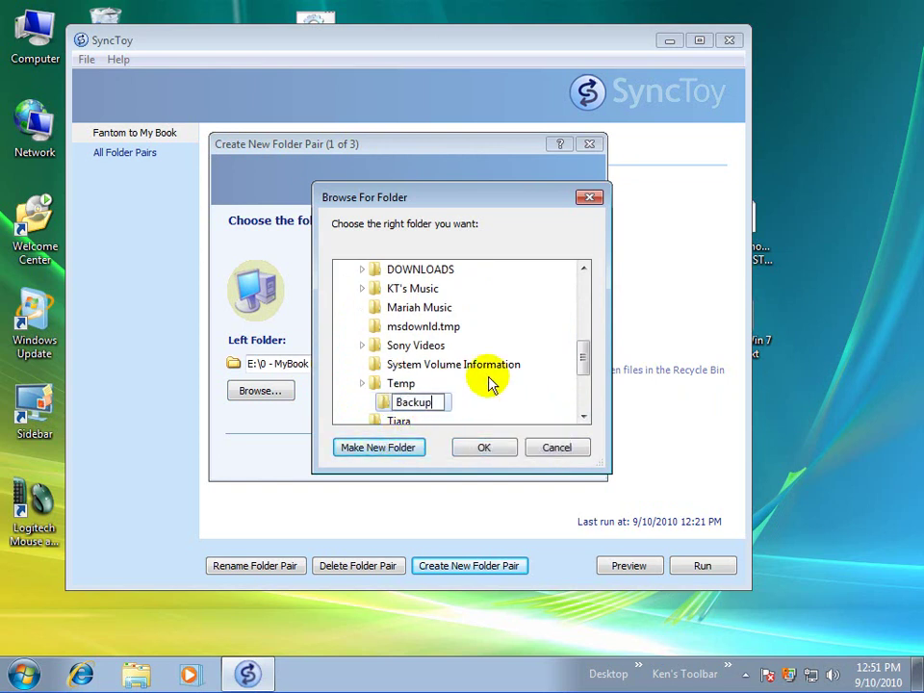
{"action": "key", "text": "Return"}
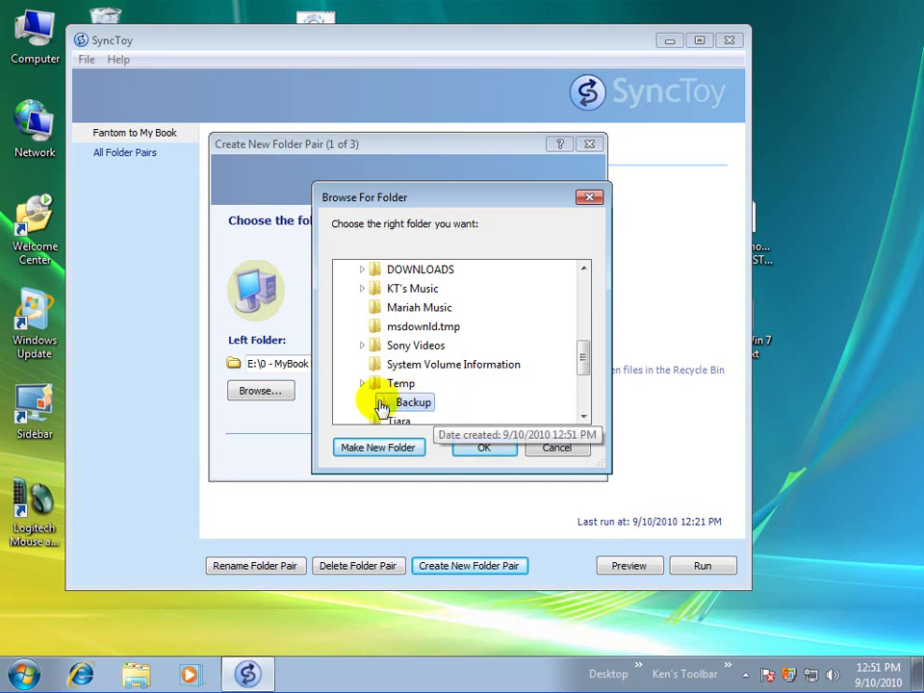
{"action": "left_click", "coordinate": [482, 448]}
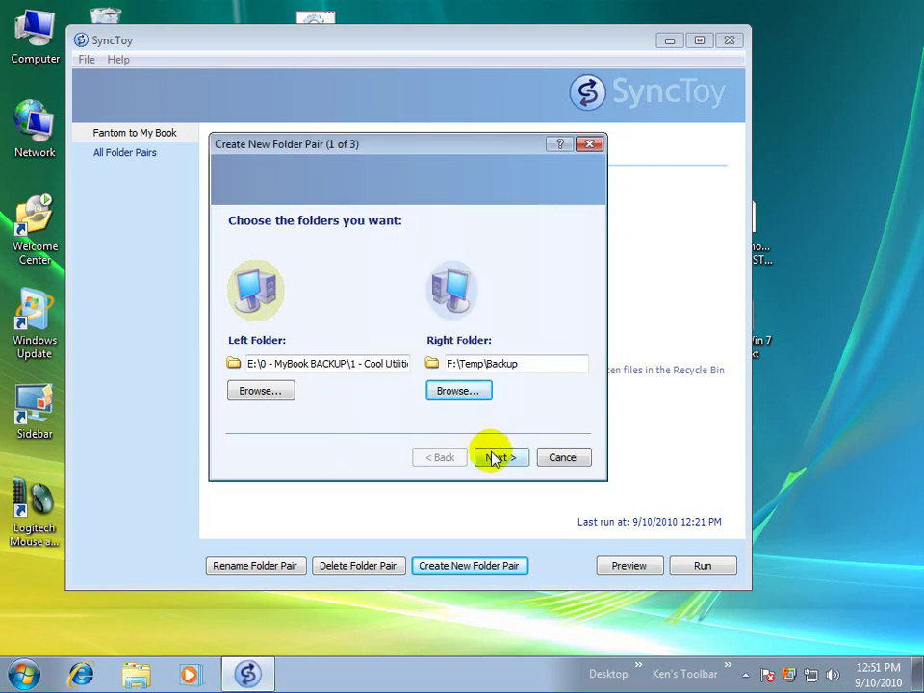
{"action": "left_click", "coordinate": [500, 458]}
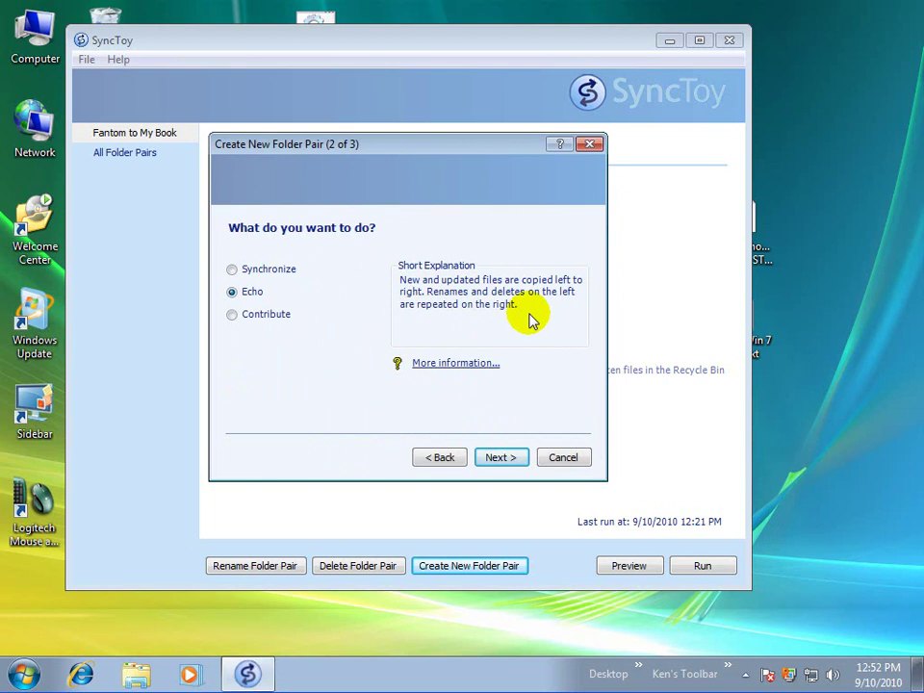
Move the new folder pair dialog aside, switch to Windows Explorer and open the Backup folder inside Temp on FANTOM (F:)
{"action": "left_click_drag", "start_coordinate": [521, 145], "coordinate": [705, 384]}
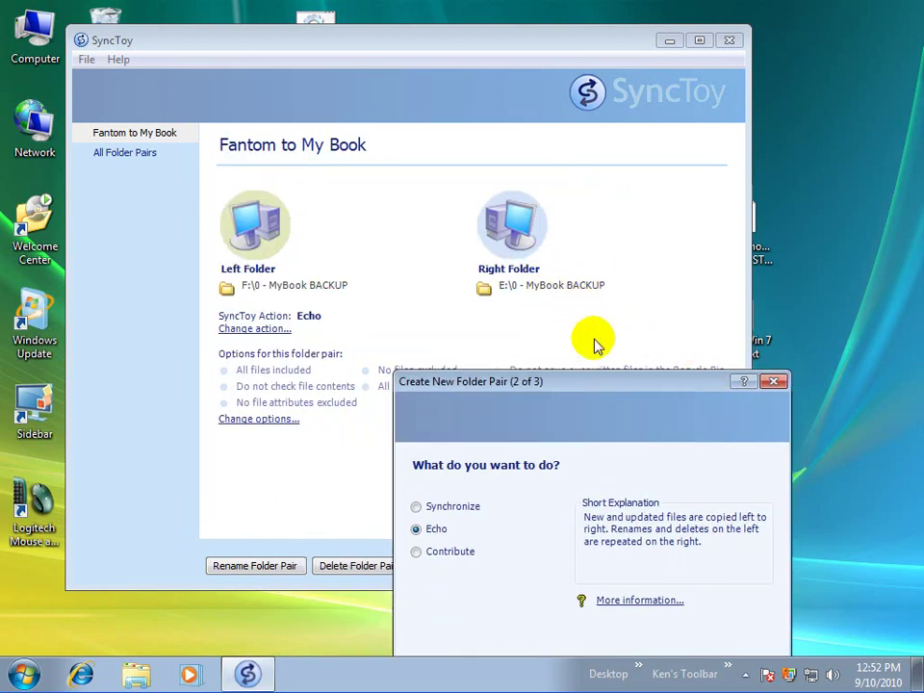
{"action": "left_click_drag", "start_coordinate": [614, 379], "coordinate": [666, 280]}
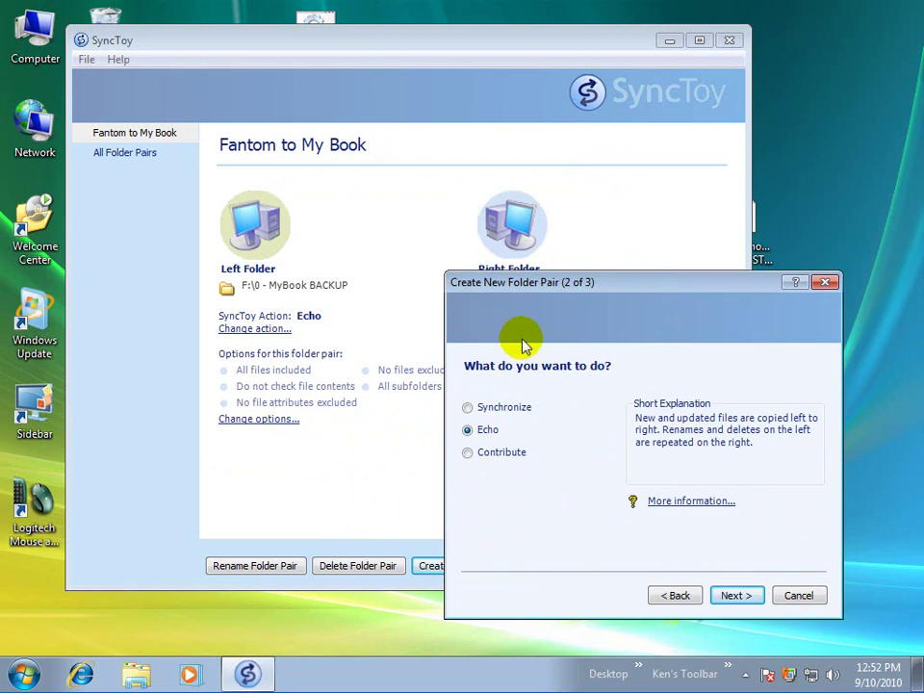
{"action": "left_click", "coordinate": [134, 679]}
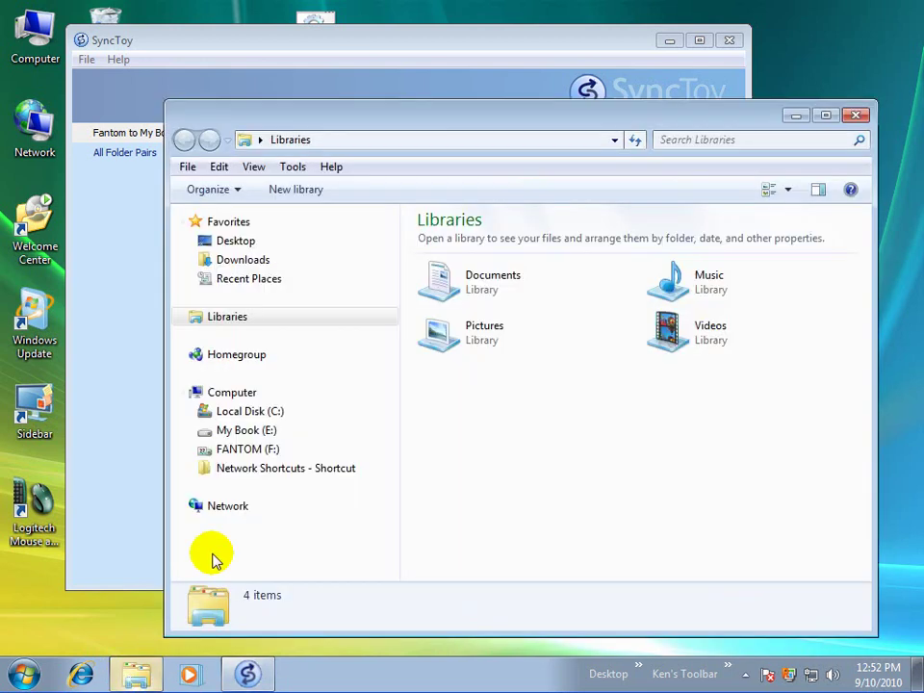
{"action": "left_click", "coordinate": [191, 450]}
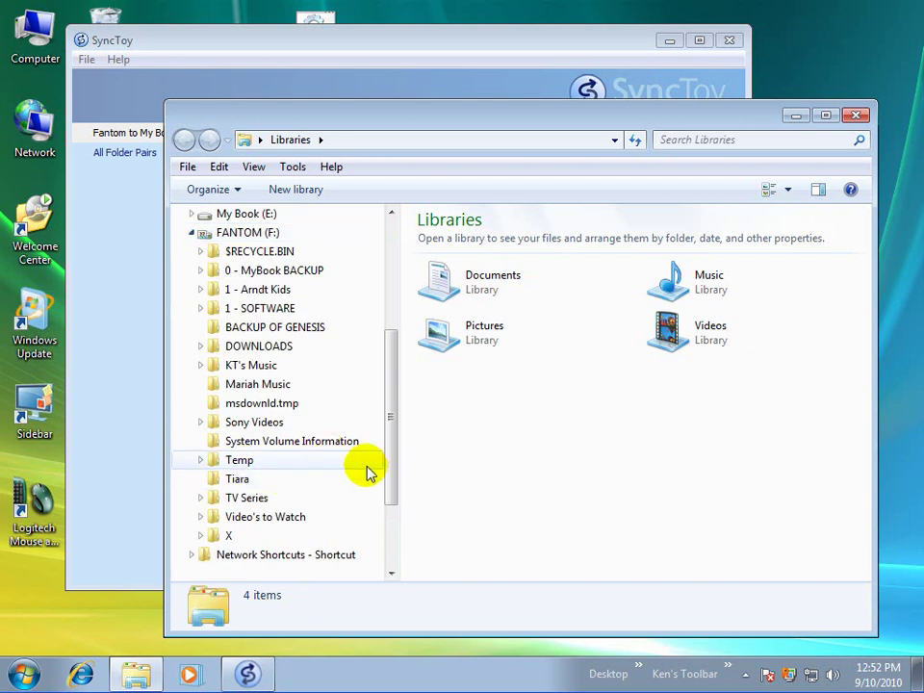
{"action": "left_click_drag", "start_coordinate": [391, 471], "coordinate": [330, 458]}
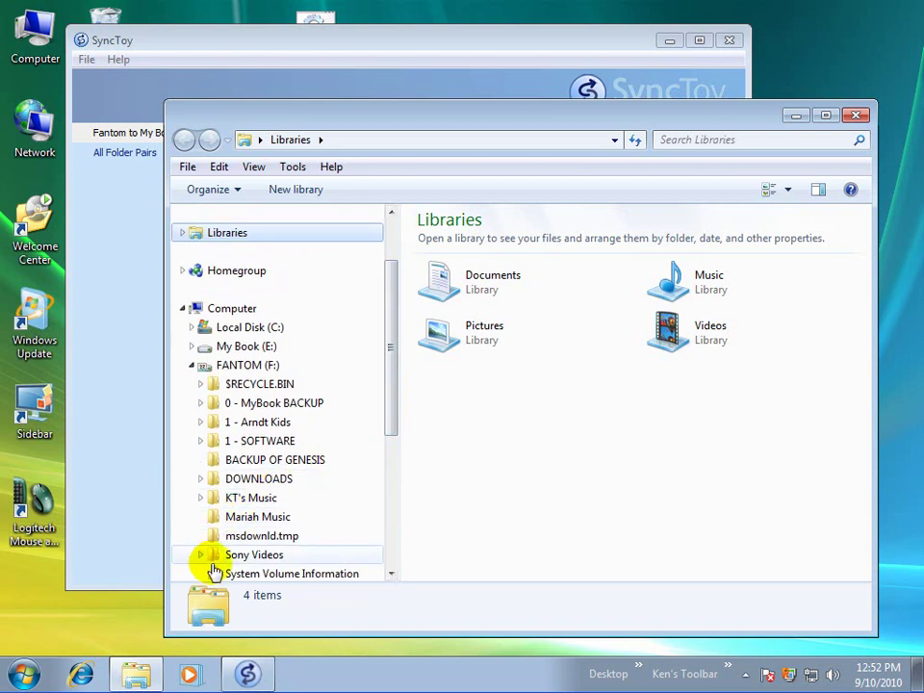
{"action": "left_click", "coordinate": [389, 574]}
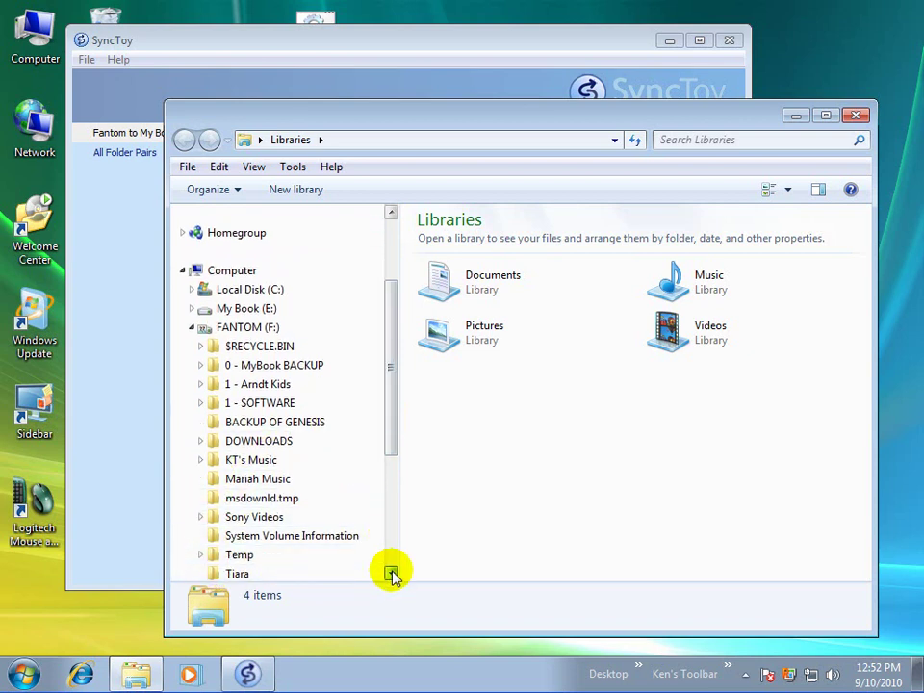
{"action": "left_click", "coordinate": [202, 558]}
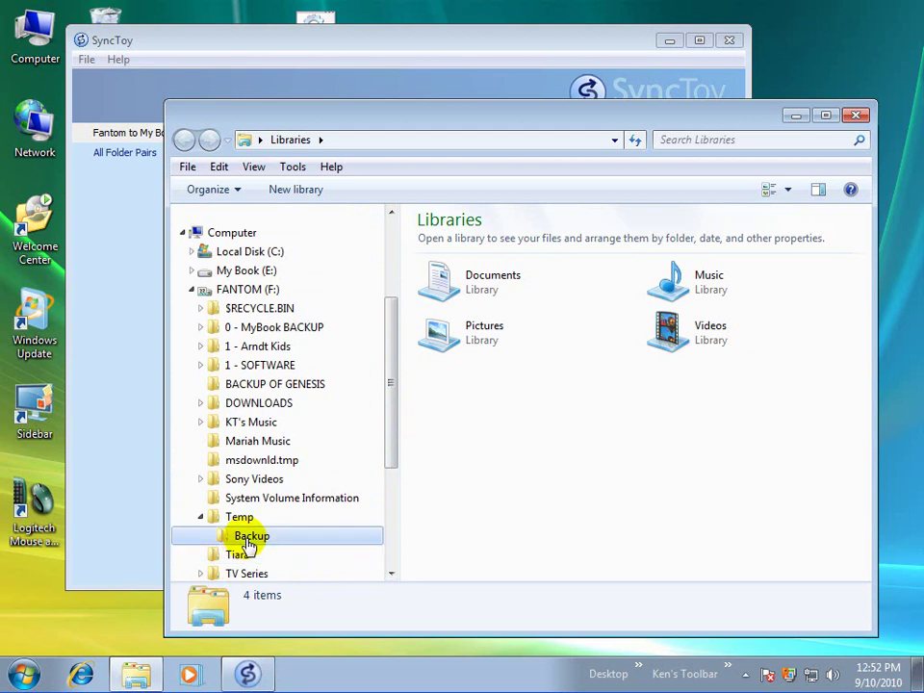
{"action": "left_click", "coordinate": [236, 537]}
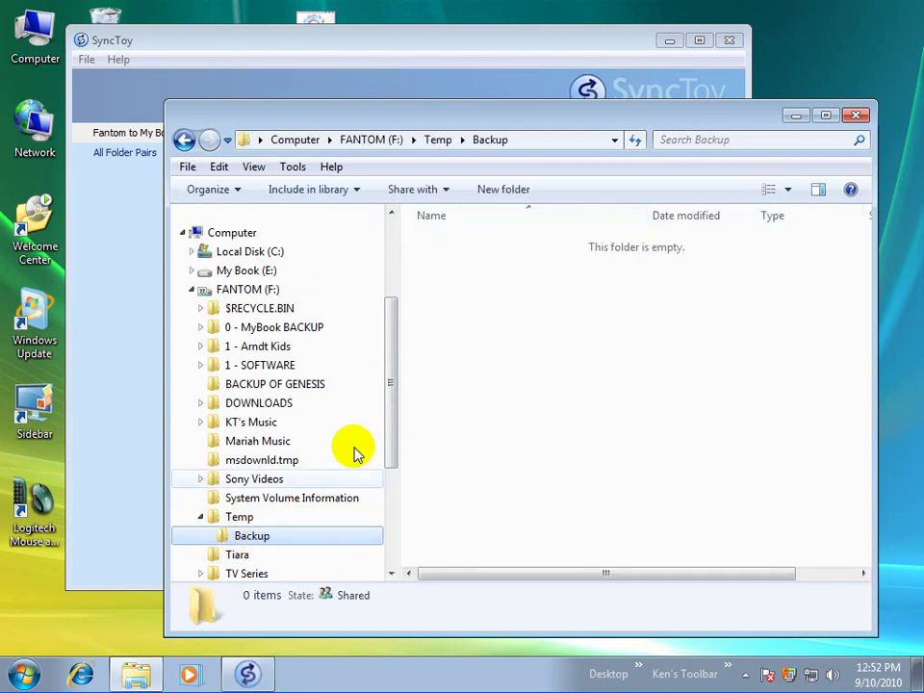
Return to SyncToy, keep Echo as the action, and finish creating the folder pair with the name Test
{"action": "left_click", "coordinate": [558, 48]}
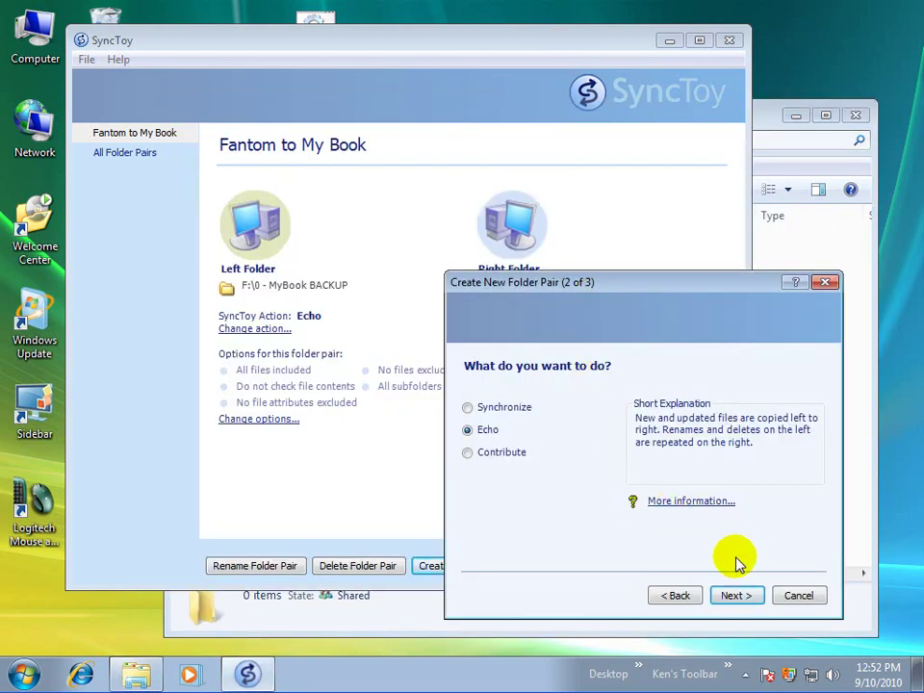
{"action": "left_click", "coordinate": [734, 595]}
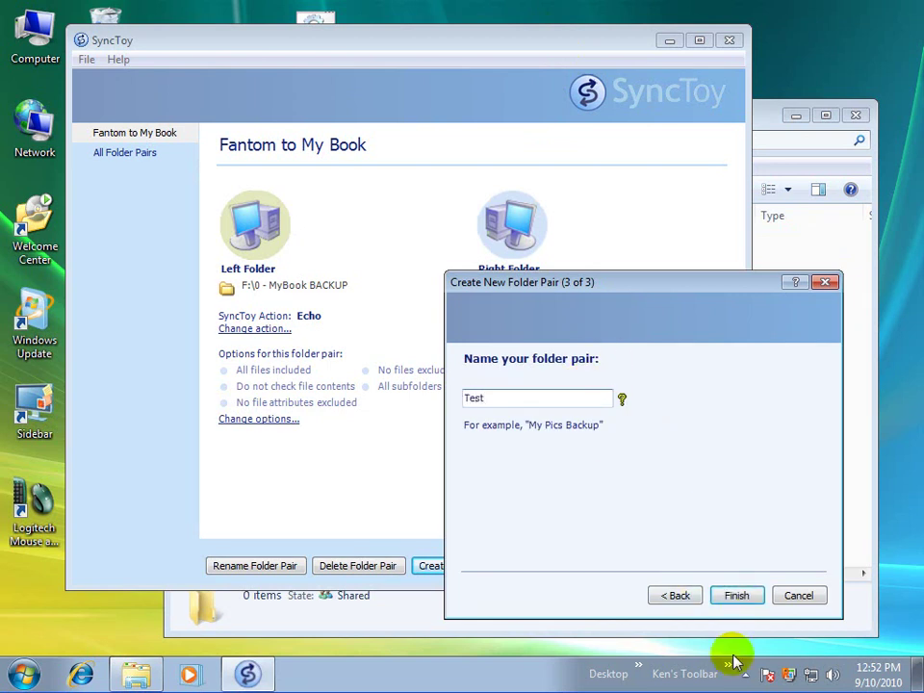
{"action": "left_click", "coordinate": [755, 599]}
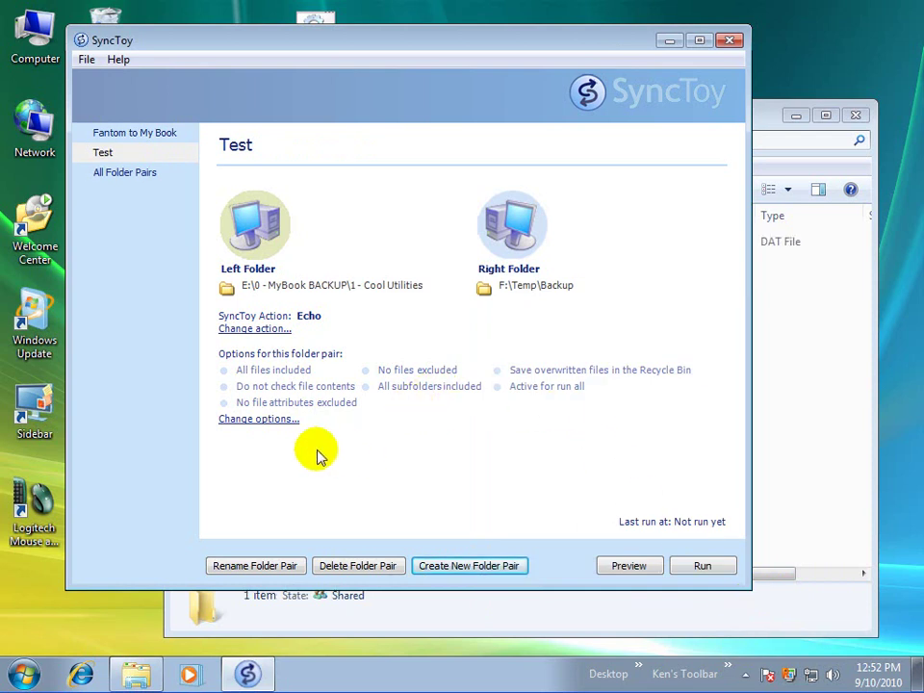
Inspect the options of the Test pair without saving changes, and preview its operations without running them
{"action": "left_click", "coordinate": [254, 420]}
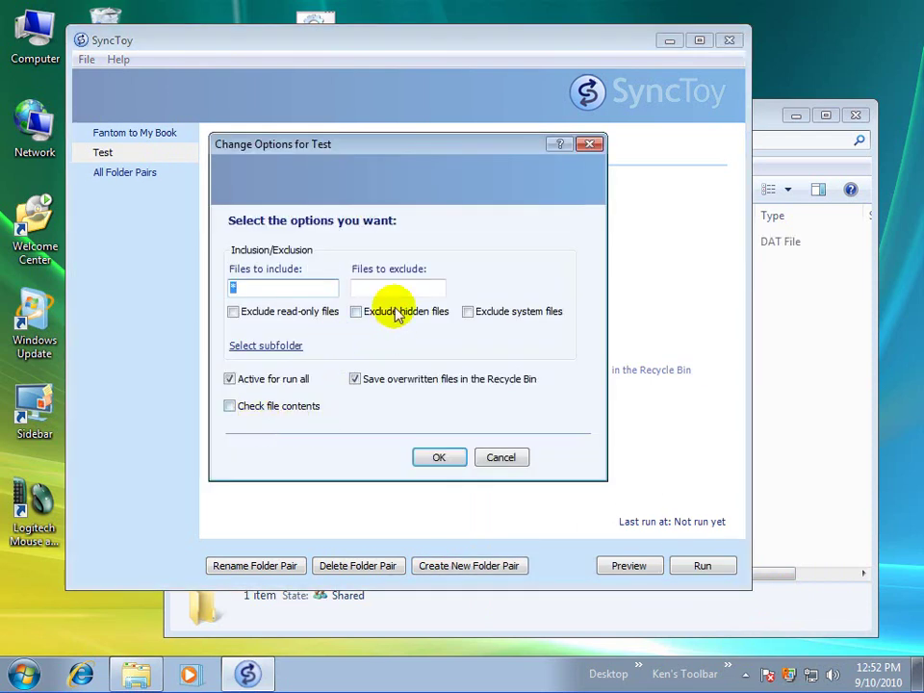
{"action": "left_click", "coordinate": [496, 455]}
{"action": "left_click", "coordinate": [630, 565]}
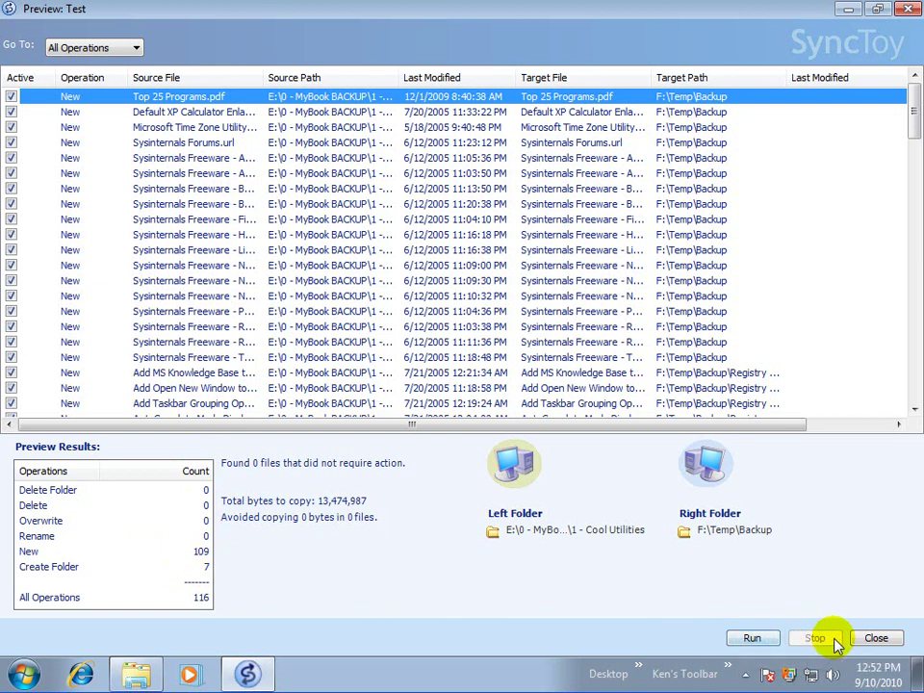
{"action": "left_click", "coordinate": [876, 638]}
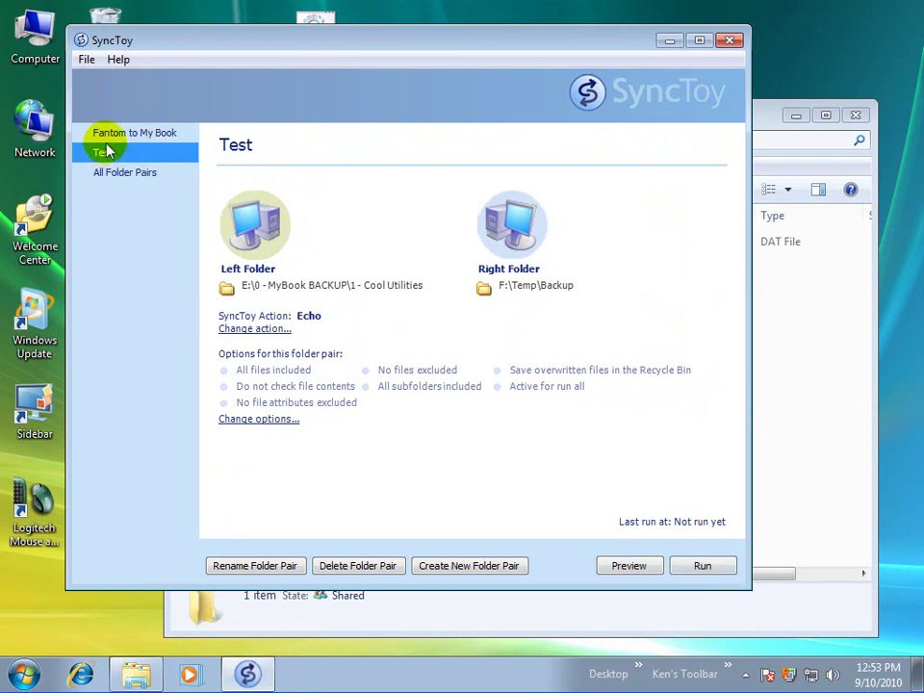
Run the Test folder pair, close its results, and look through the copied files in F:\Temp\Backup in Windows Explorer
{"action": "left_click", "coordinate": [702, 567]}
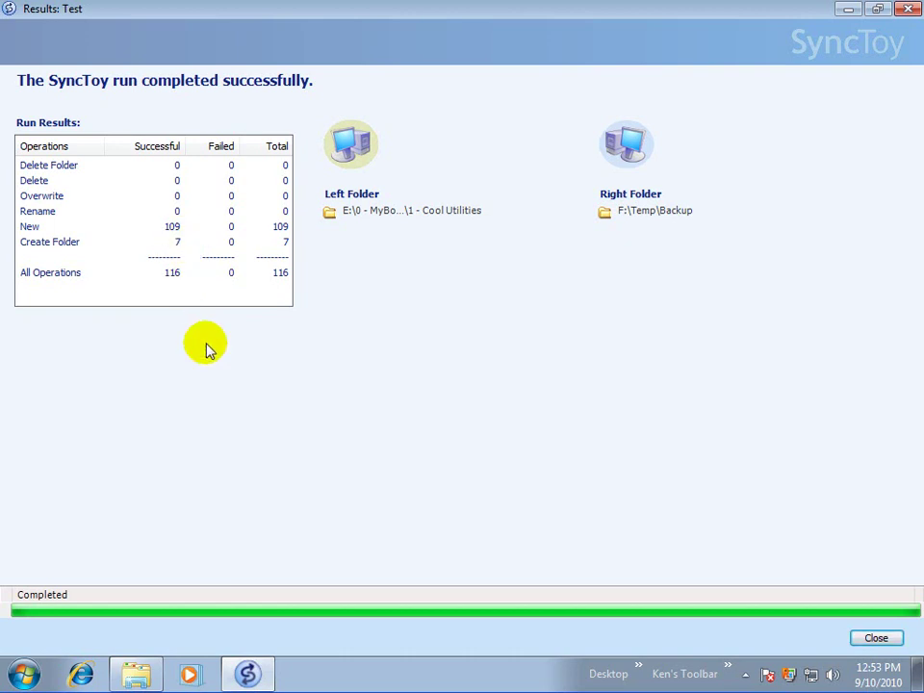
{"action": "left_click", "coordinate": [882, 638]}
{"action": "left_click", "coordinate": [766, 135]}
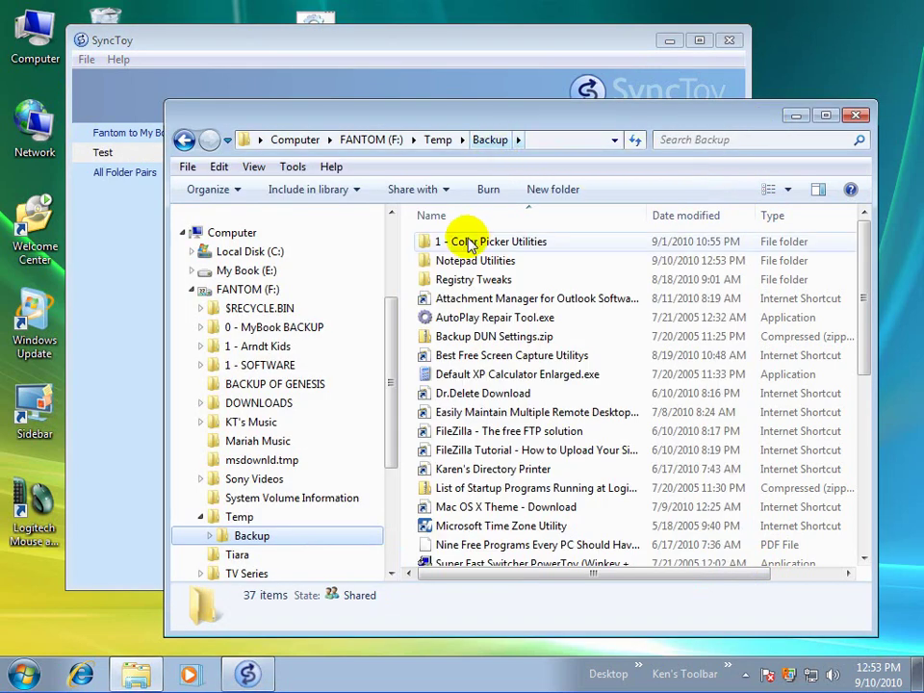
{"action": "scroll", "coordinate": [863, 365], "scroll_direction": "down", "scroll_amount": 7}
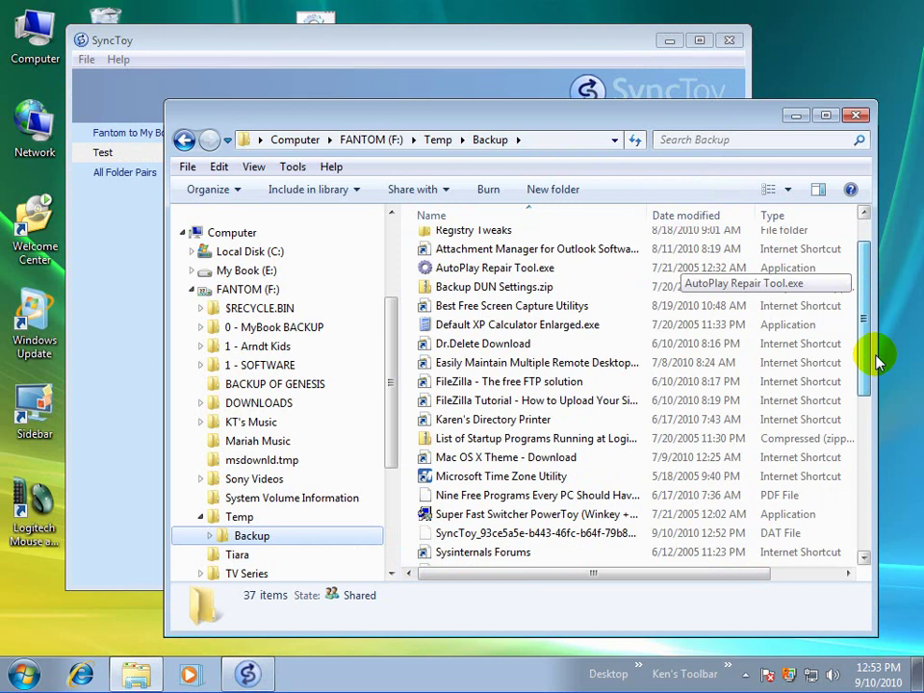
{"action": "scroll", "coordinate": [867, 385], "scroll_direction": "up", "scroll_amount": 4}
{"action": "scroll", "coordinate": [860, 291], "scroll_direction": "up", "scroll_amount": 3}
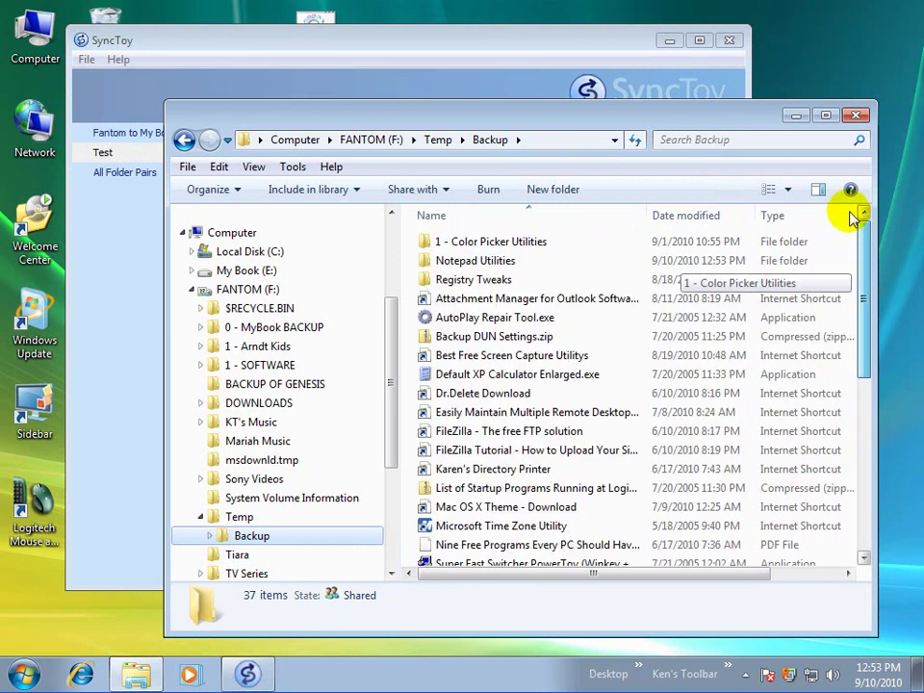